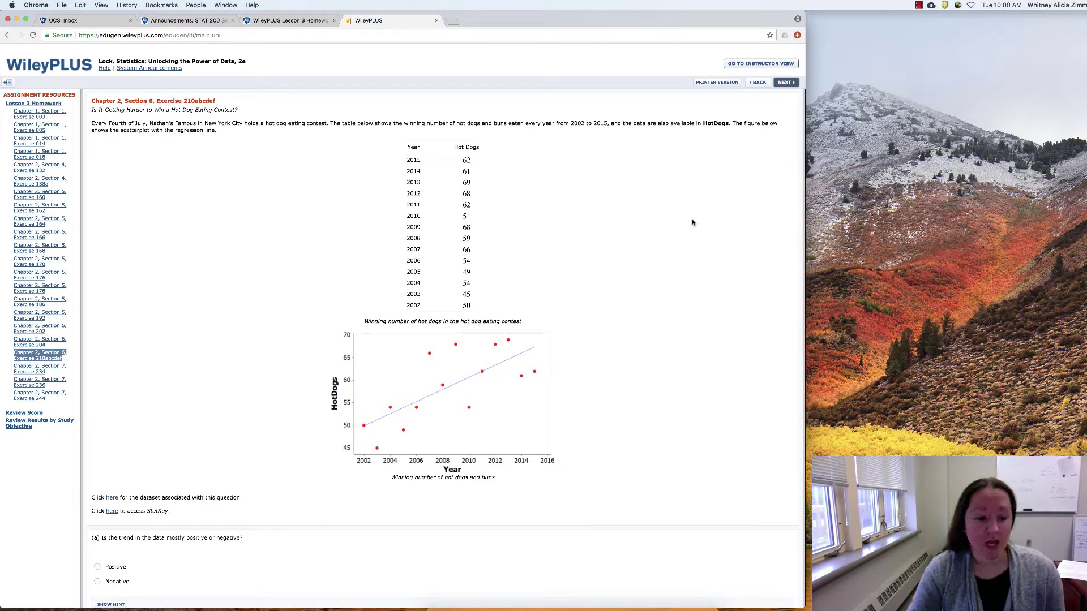
Step: Follow the hot dog exercise's dataset reference link to the Lock5 Datasets page
{"action": "left_click", "coordinate": [112, 498]}
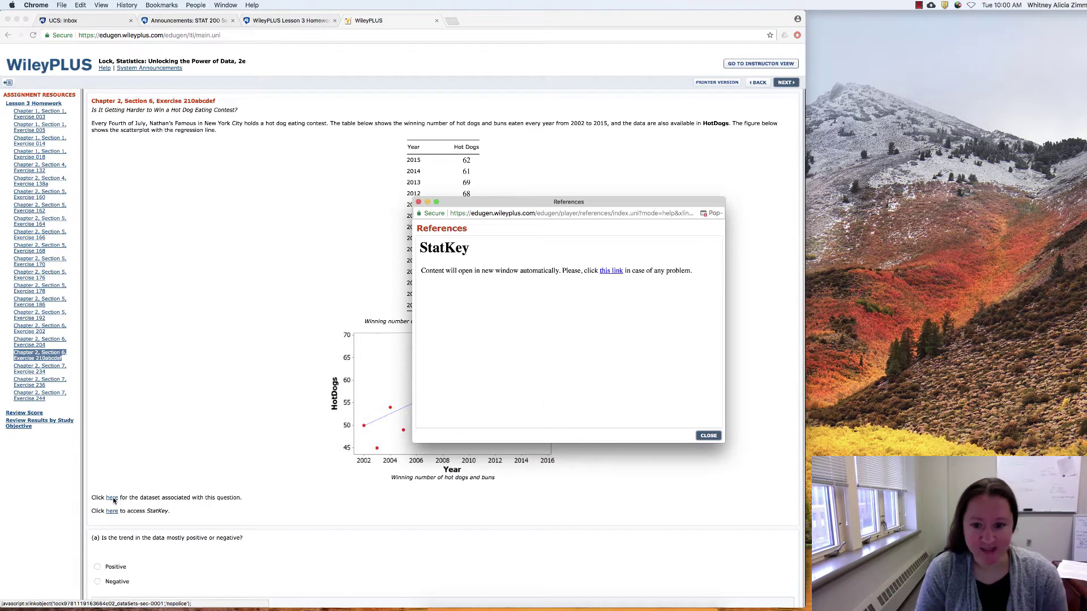
{"action": "left_click", "coordinate": [609, 271]}
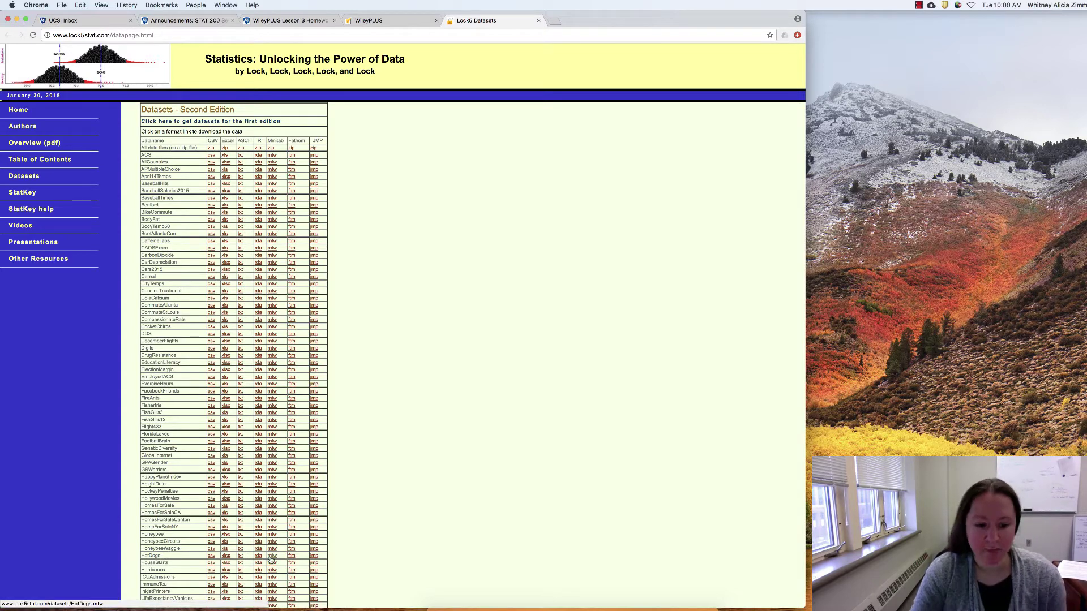
Step: Download HotDogs.MTW from the HotDogs row and open it in Minitab Express
{"action": "left_click", "coordinate": [271, 561]}
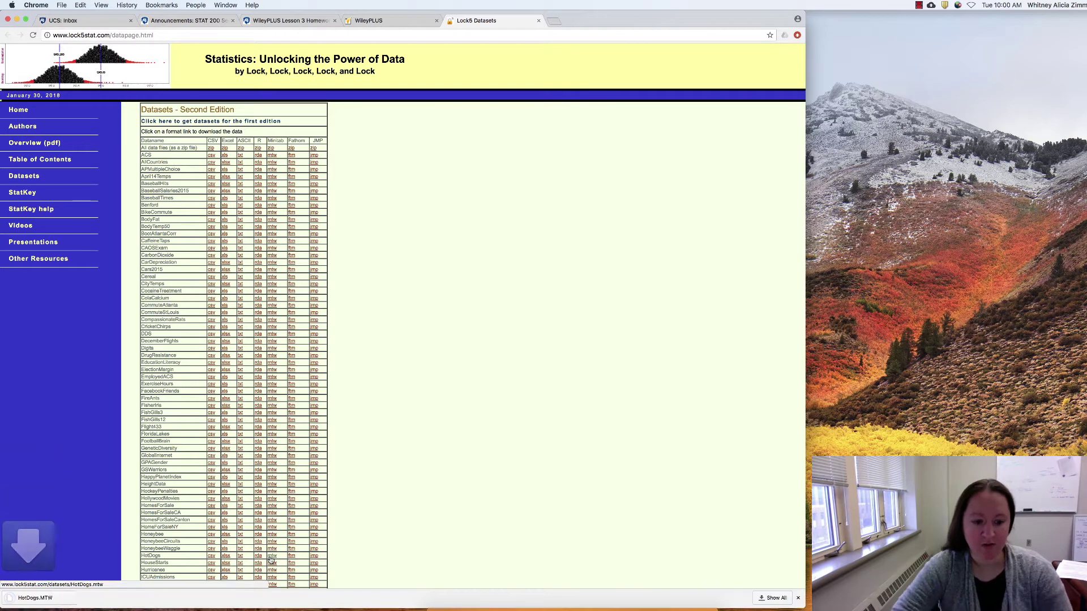
{"action": "left_click", "coordinate": [37, 598]}
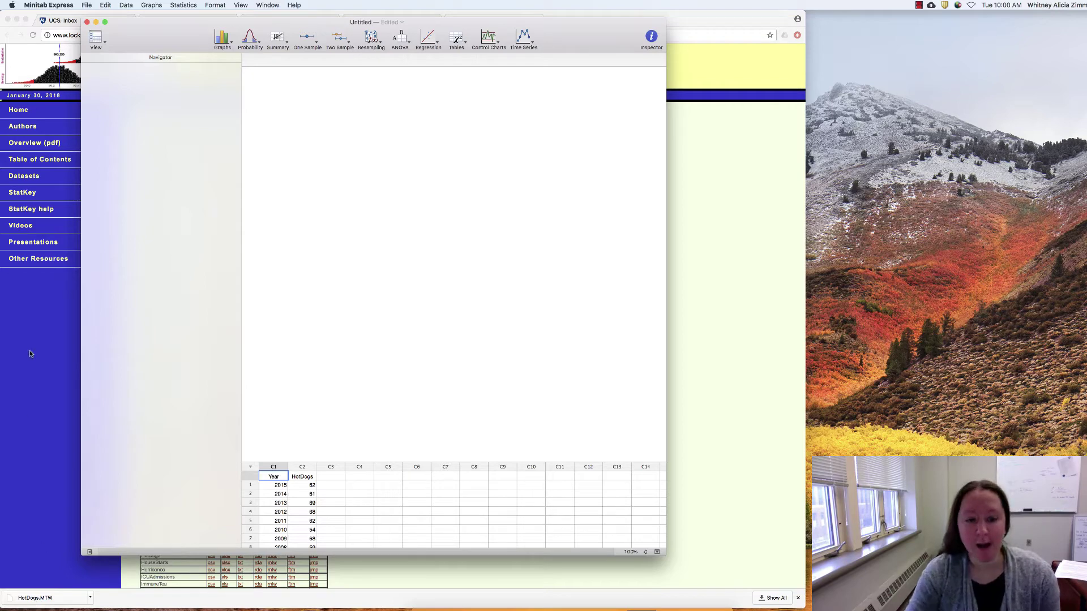
{"action": "scroll", "coordinate": [291, 480], "scroll_direction": "down", "scroll_amount": 1}
{"action": "scroll", "coordinate": [292, 480], "scroll_direction": "down", "scroll_amount": 4}
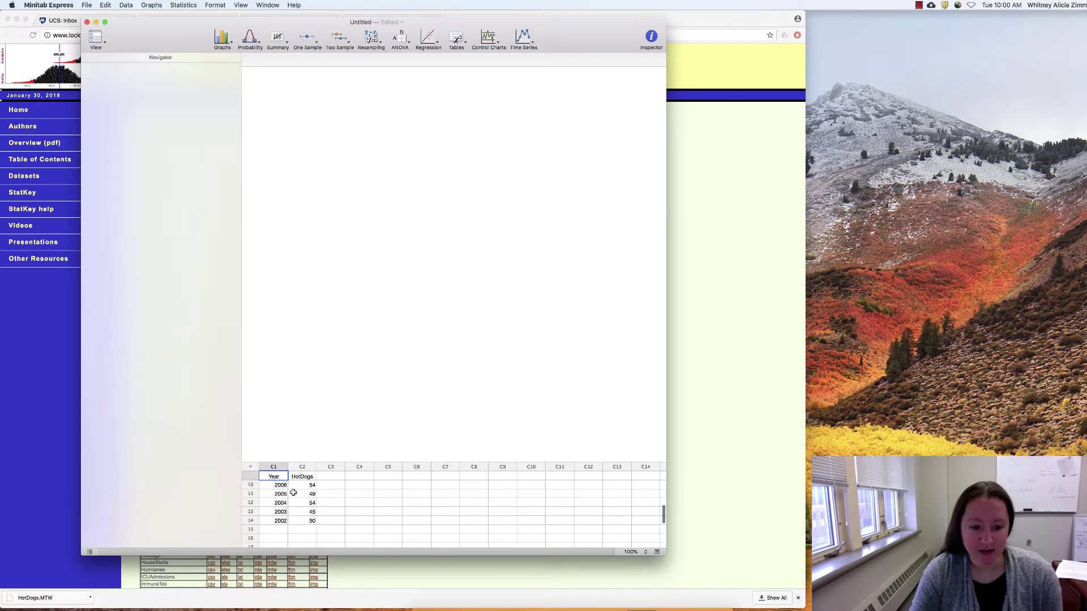
{"action": "scroll", "coordinate": [293, 487], "scroll_direction": "down", "scroll_amount": 5}
{"action": "scroll", "coordinate": [294, 494], "scroll_direction": "up", "scroll_amount": 10}
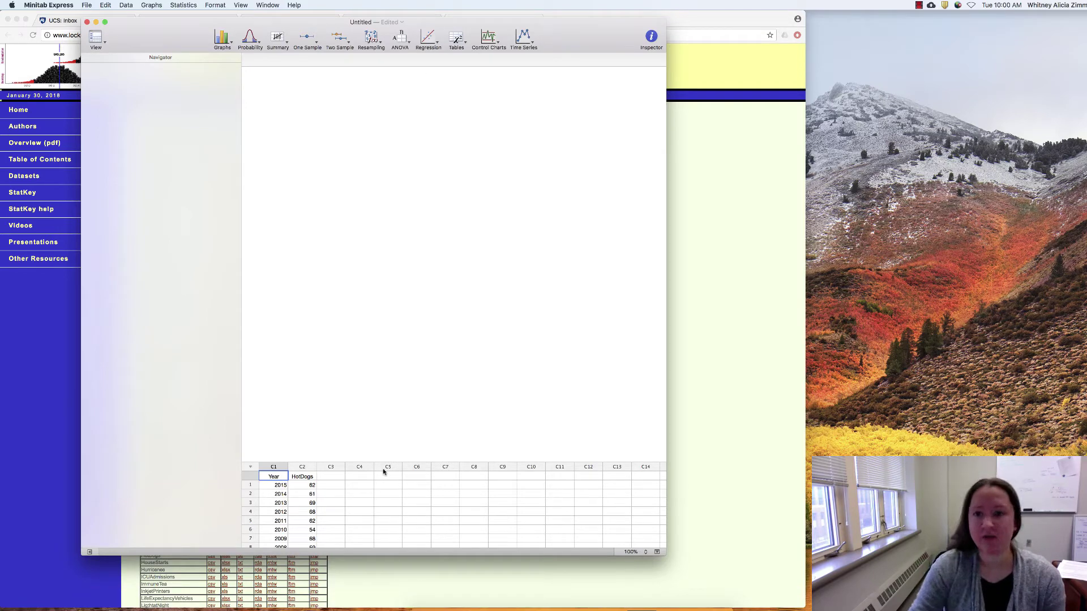
Step: Return to the browser's WileyPLUS tab showing the hot dog eating contest exercise
{"action": "left_click", "coordinate": [715, 160]}
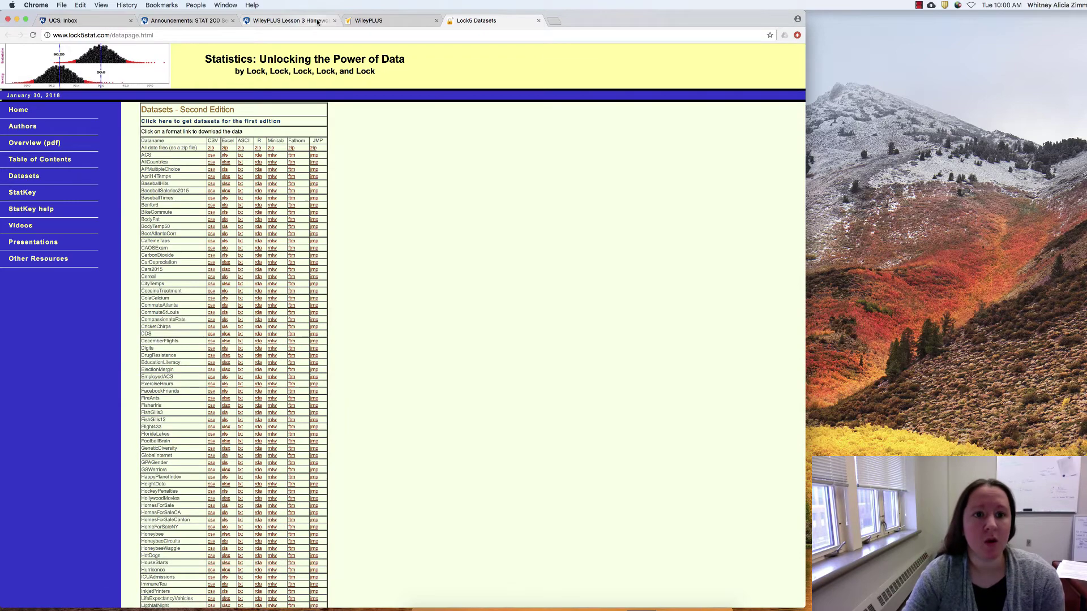
{"action": "left_click", "coordinate": [367, 20]}
{"action": "scroll", "coordinate": [235, 377], "scroll_direction": "down", "scroll_amount": 5}
{"action": "scroll", "coordinate": [235, 377], "scroll_direction": "down", "scroll_amount": 1}
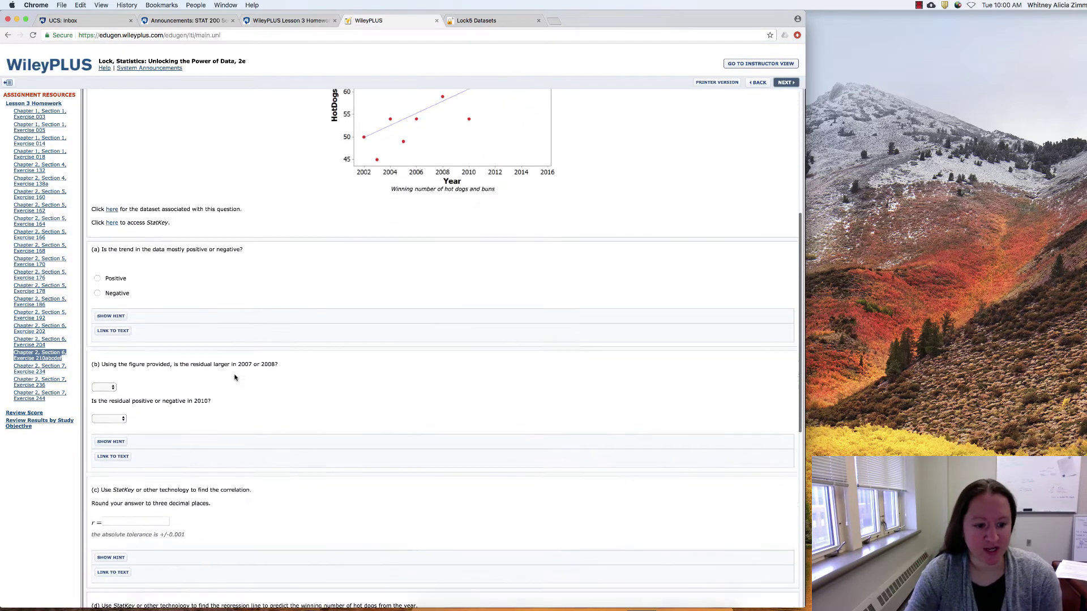
{"action": "scroll", "coordinate": [236, 377], "scroll_direction": "down", "scroll_amount": 2}
{"action": "scroll", "coordinate": [235, 377], "scroll_direction": "down", "scroll_amount": 2}
{"action": "scroll", "coordinate": [236, 377], "scroll_direction": "down", "scroll_amount": 1}
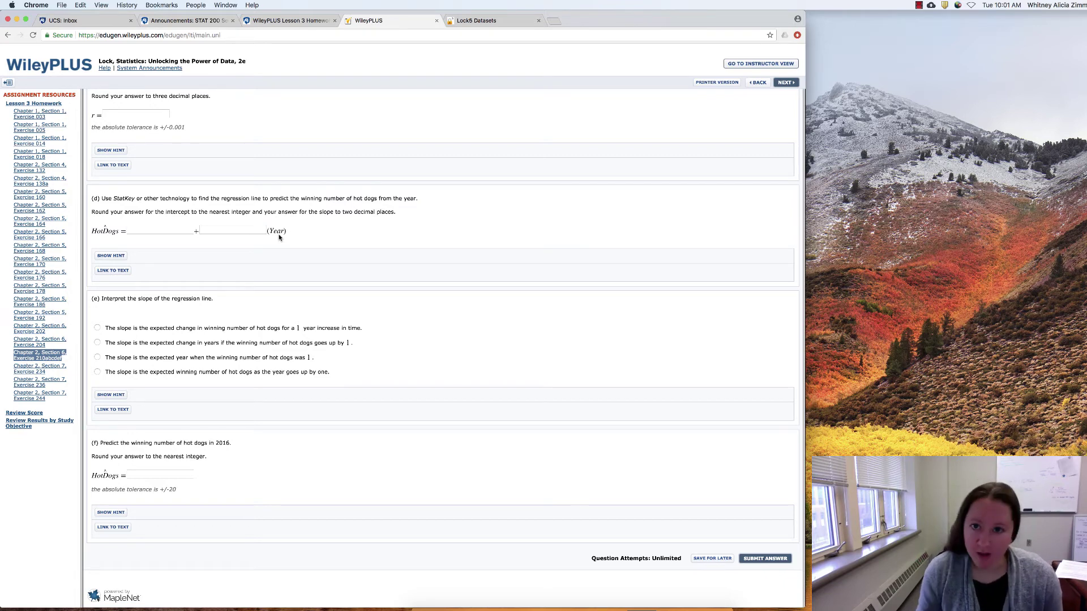
{"action": "scroll", "coordinate": [279, 238], "scroll_direction": "up", "scroll_amount": 15}
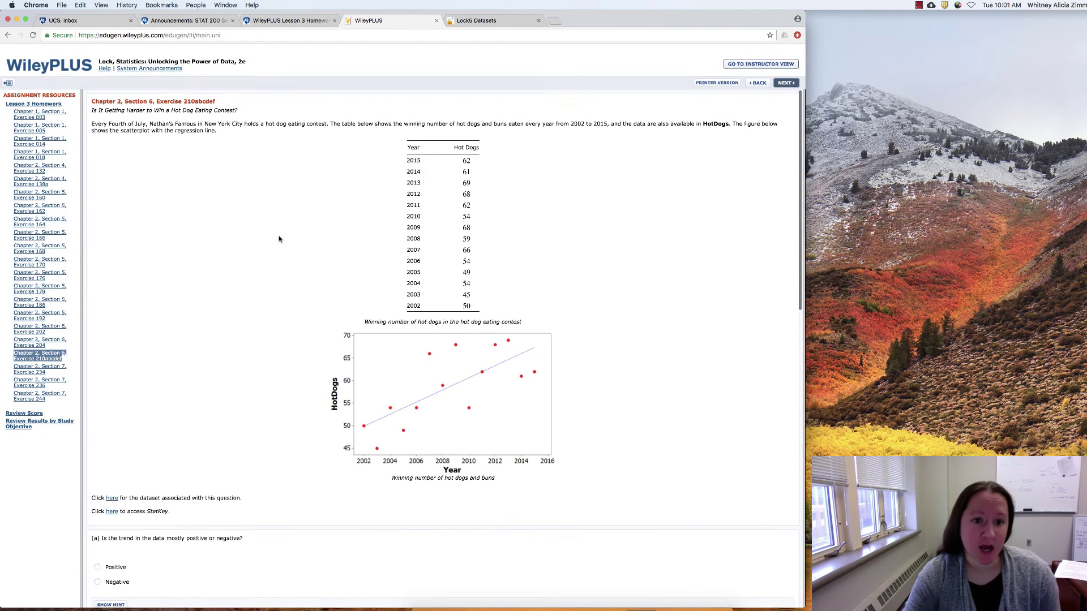